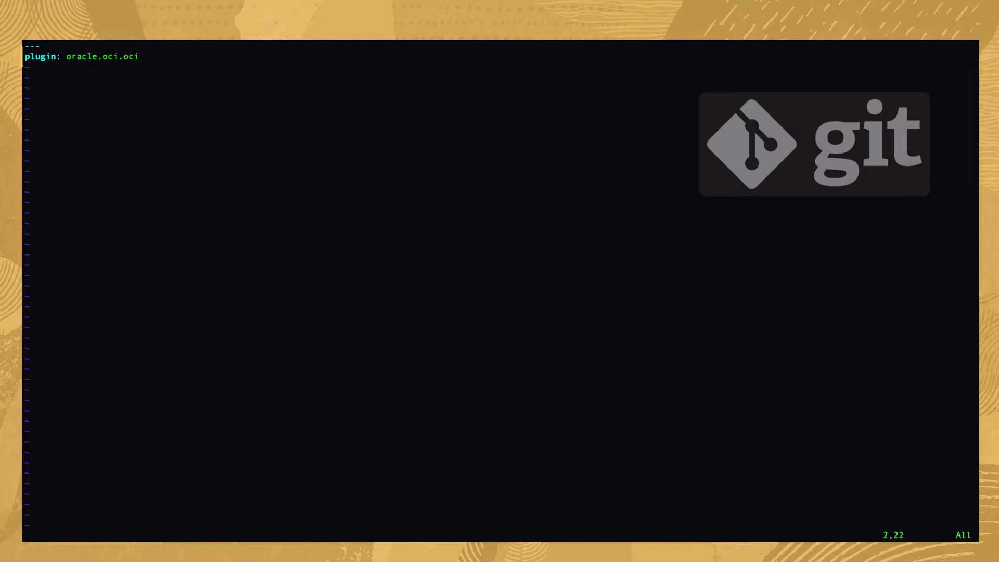
# Below the plugin line, add region us-ashburn-1, host filter "'olautomation' == freeform_tags.project", and the compartment's OCID with fetch_compute_hosts set to true.
pyautogui.press('A')
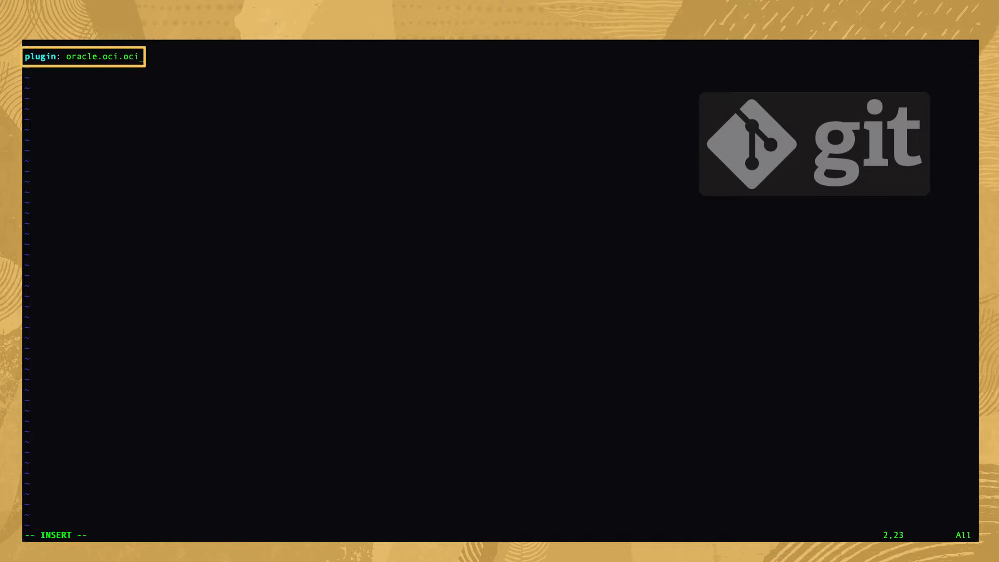
pyautogui.press('Return')
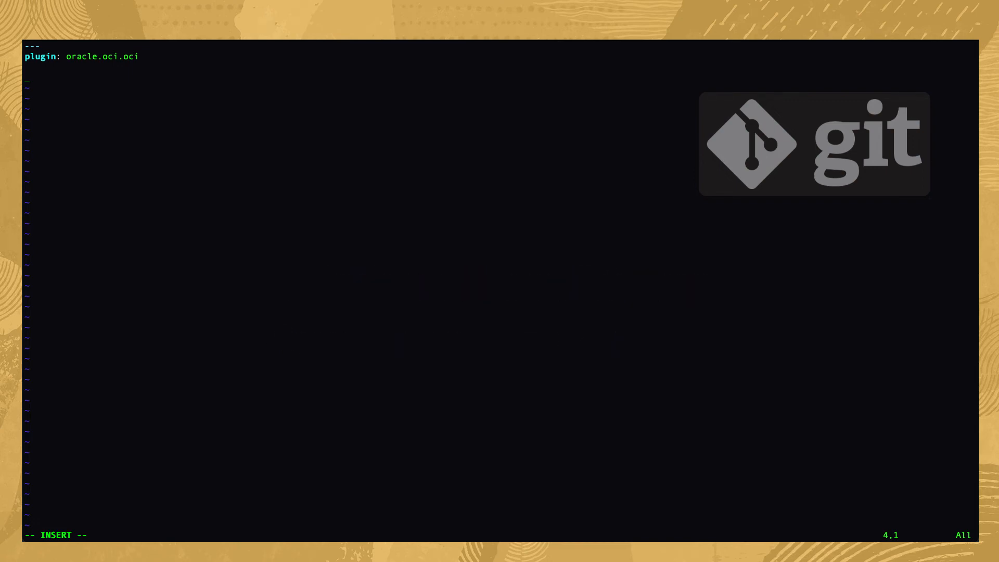
pyautogui.hotkey('ctrl', 'shift', 'v')
pyautogui.press('Return')
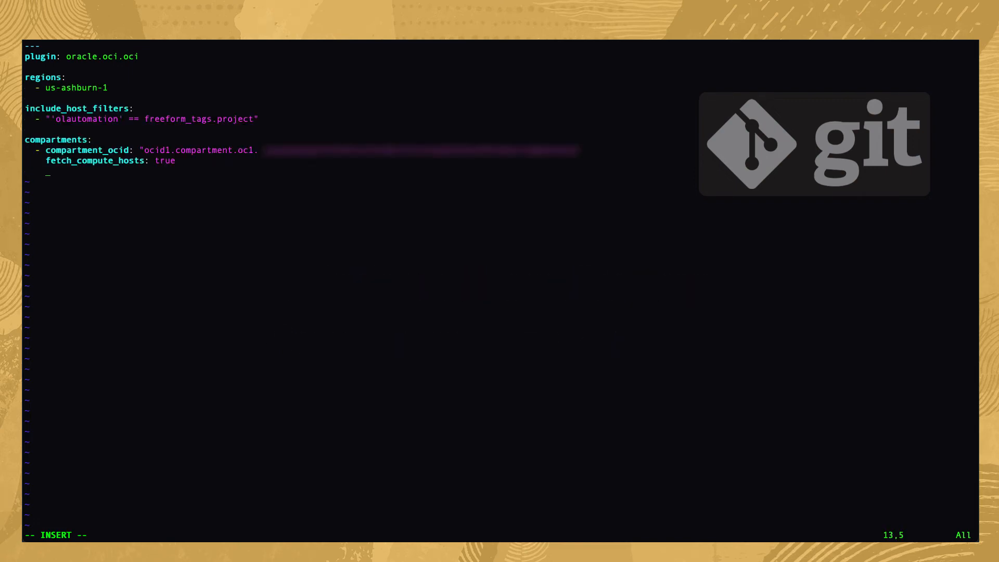
pyautogui.press('Return')
pyautogui.press('BackSpace')
pyautogui.press('BackSpace')
pyautogui.press('BackSpace')
pyautogui.press('BackSpace')
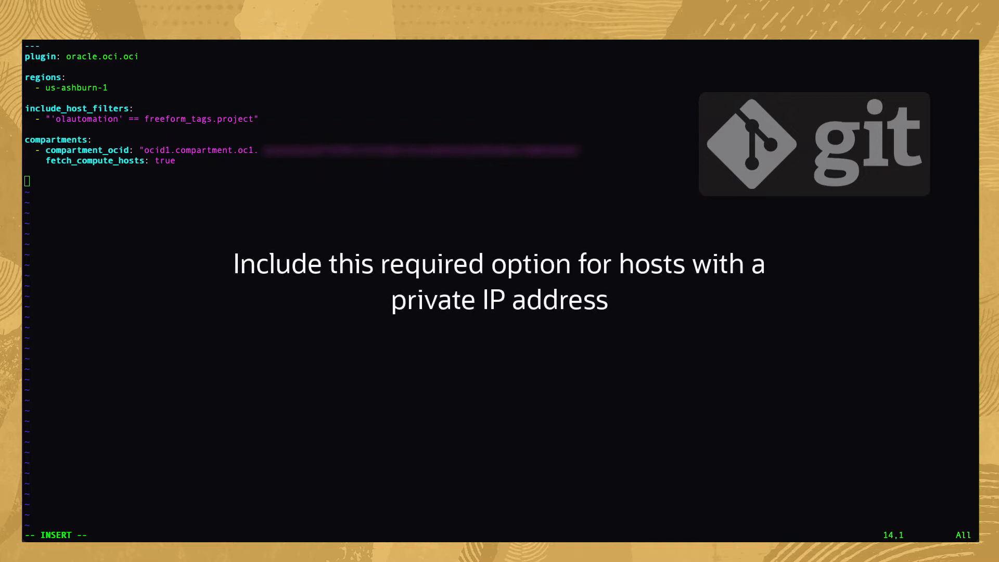
# Add a hostname_format_preferences section listing "public_ip" and "private_ip", and save and close the inventory file.
pyautogui.write('hostname_format_preferences:')
pyautogui.press('Return')
pyautogui.write('- "public_ip"')
pyautogui.press('Return')
pyautogui.write('- "private_ip"')
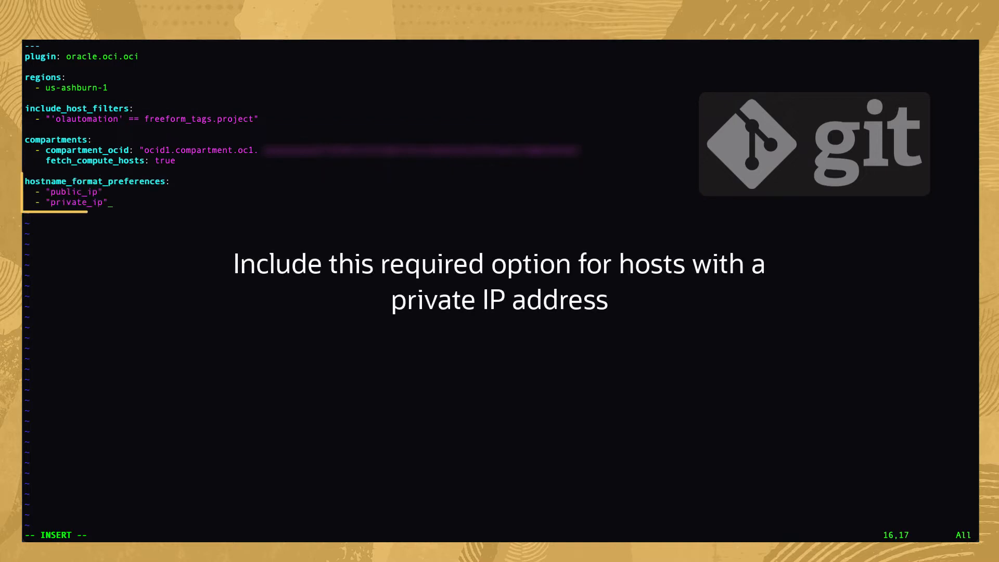
pyautogui.press('Return')
pyautogui.press('BackSpace')
pyautogui.press('BackSpace')
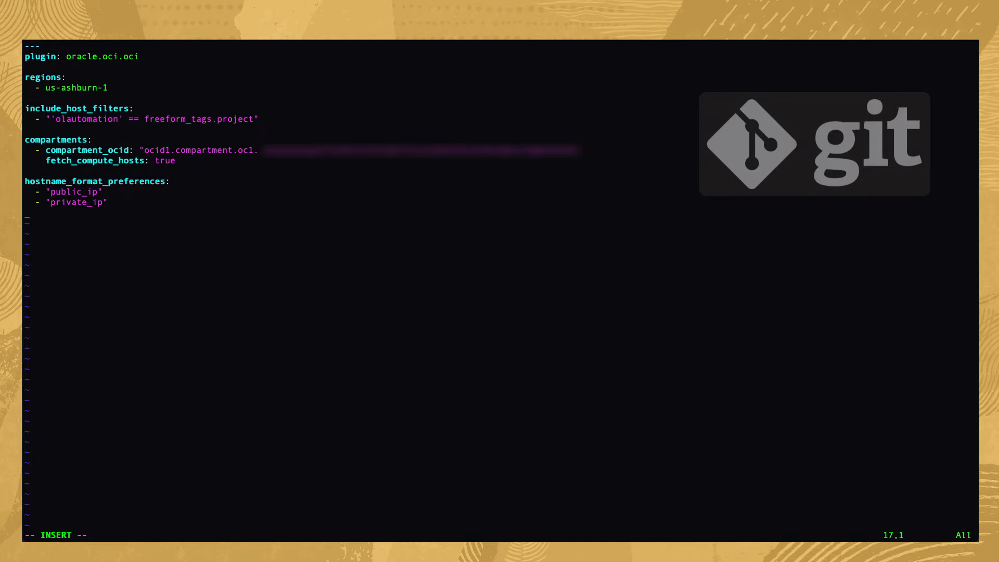
pyautogui.press('Escape')
pyautogui.write(':wq!')
pyautogui.press('Return')
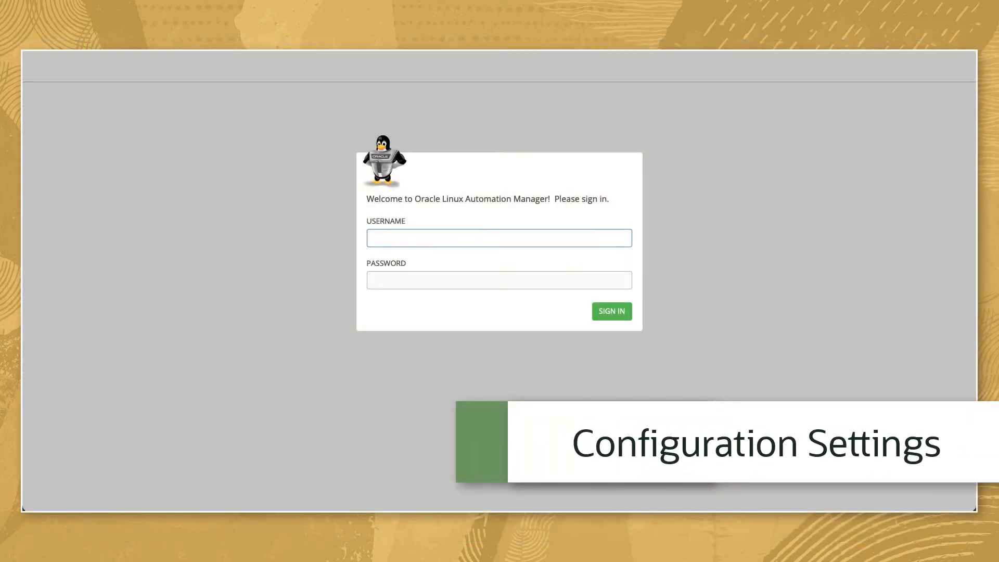
# Sign in to Oracle Linux Automation Manager as admin with the account password.
pyautogui.write('admin')
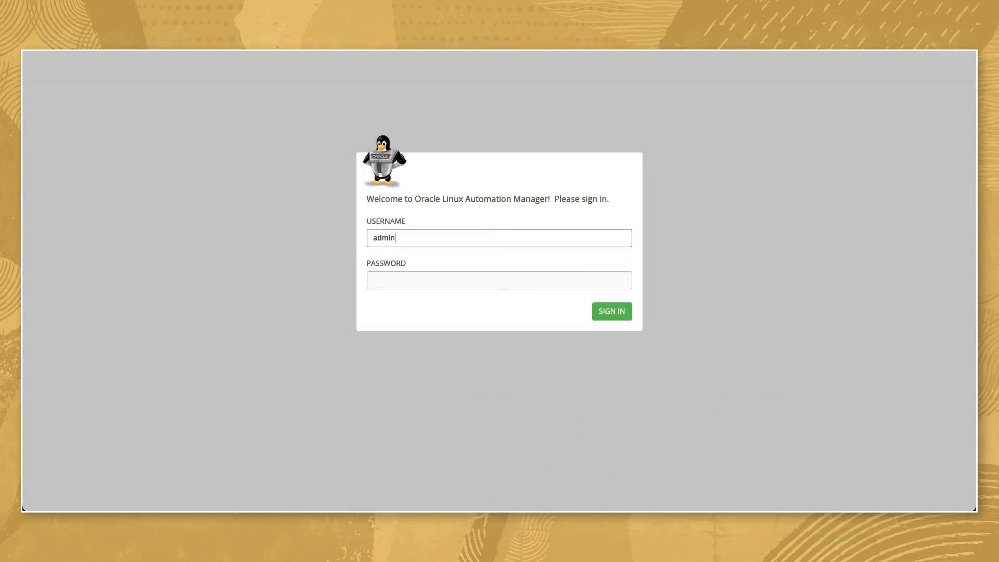
pyautogui.press('Tab')
pyautogui.write('••min')
pyautogui.press('Return')
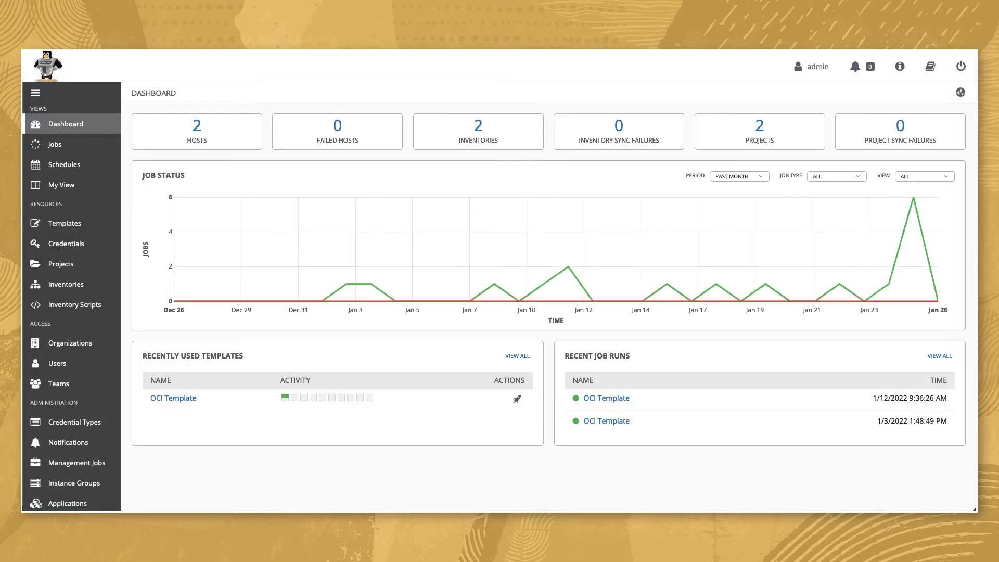
# Sync OCI Project with the latest revision of its Git repository.
pyautogui.click(61, 264)
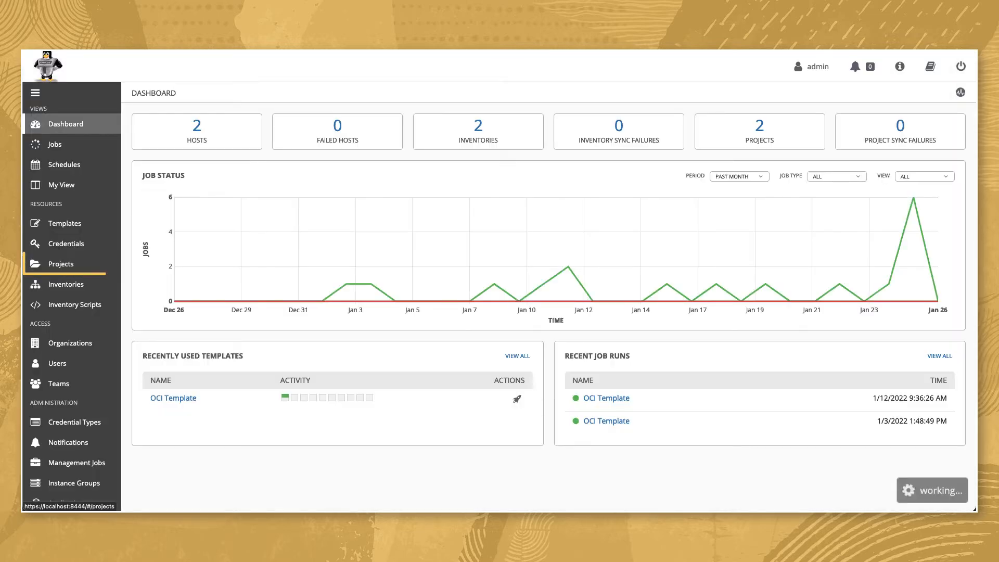
pyautogui.click(884, 229)
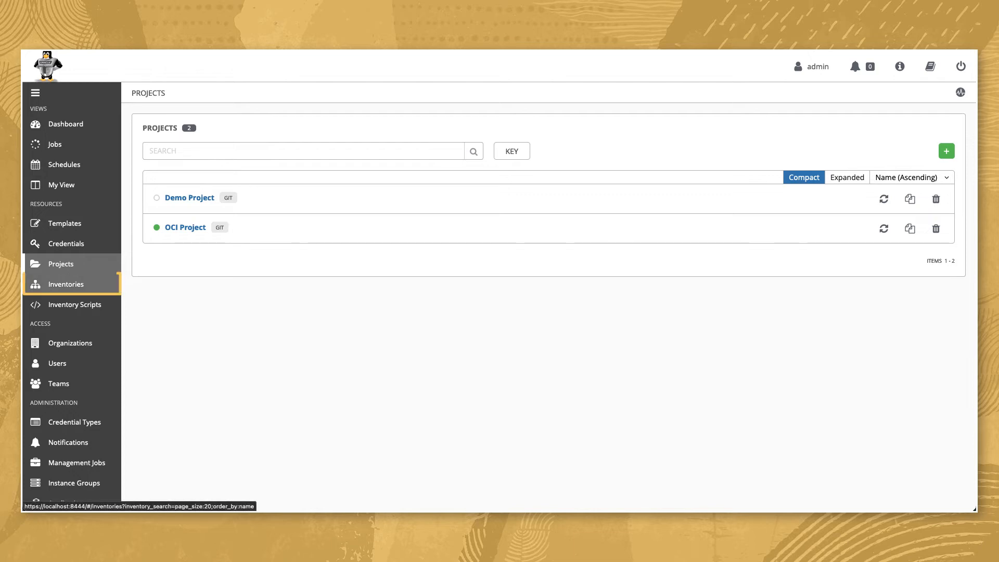
# Create a standard inventory named OCI Dynamic in the Default organization and save it.
pyautogui.click(66, 284)
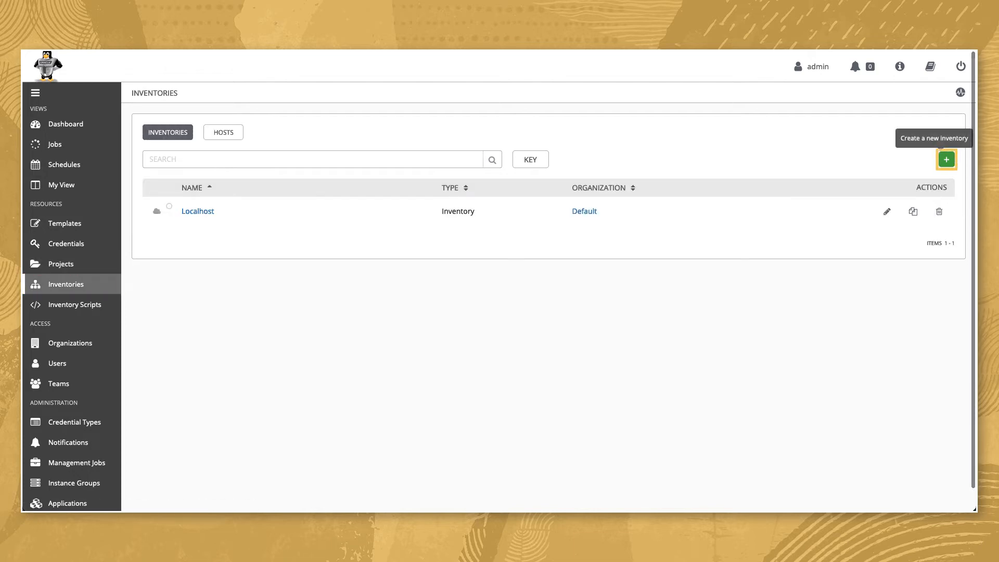
pyautogui.click(947, 159)
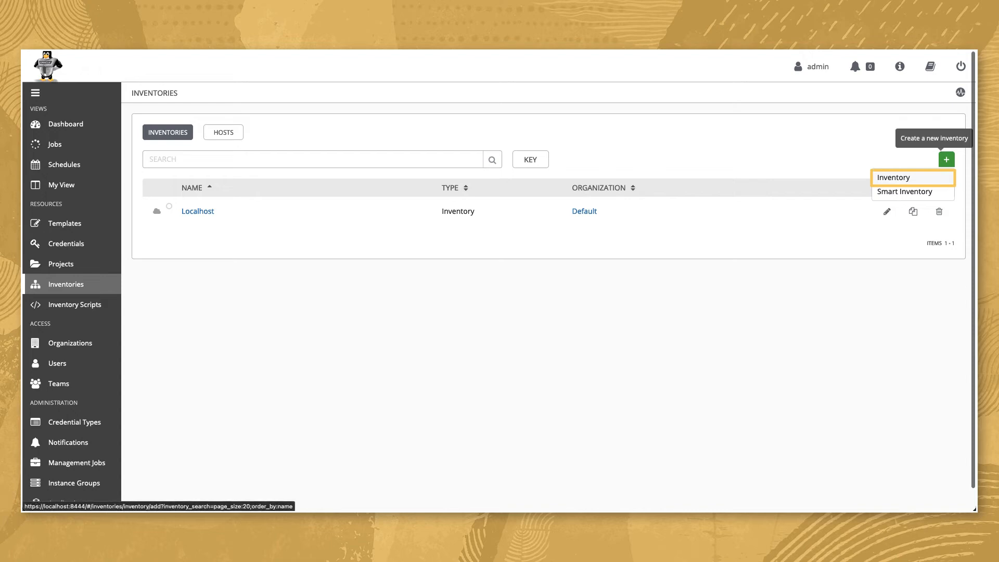
pyautogui.click(894, 177)
pyautogui.write('OCI Dynam')
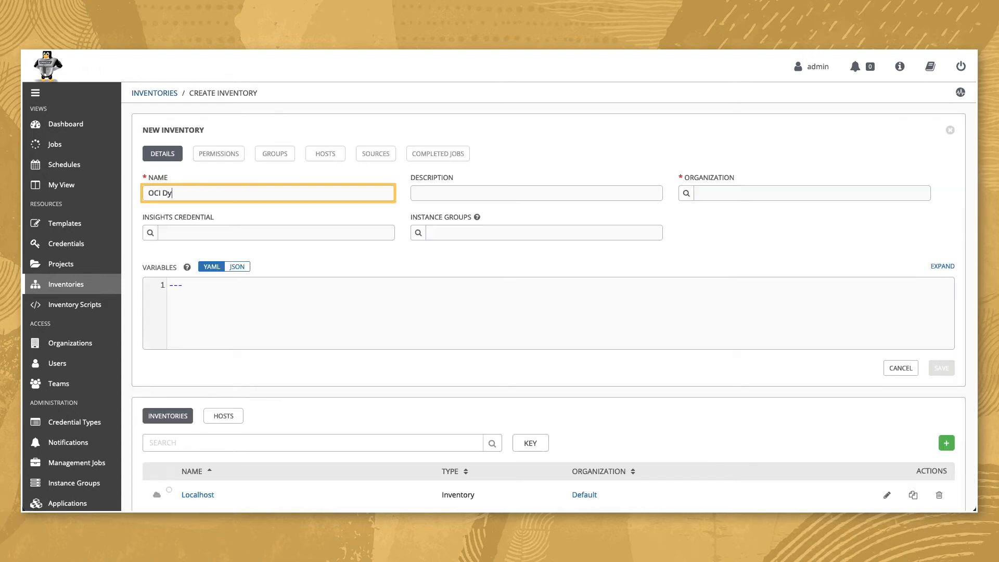
pyautogui.write('ic')
pyautogui.click(812, 194)
pyautogui.write('Default')
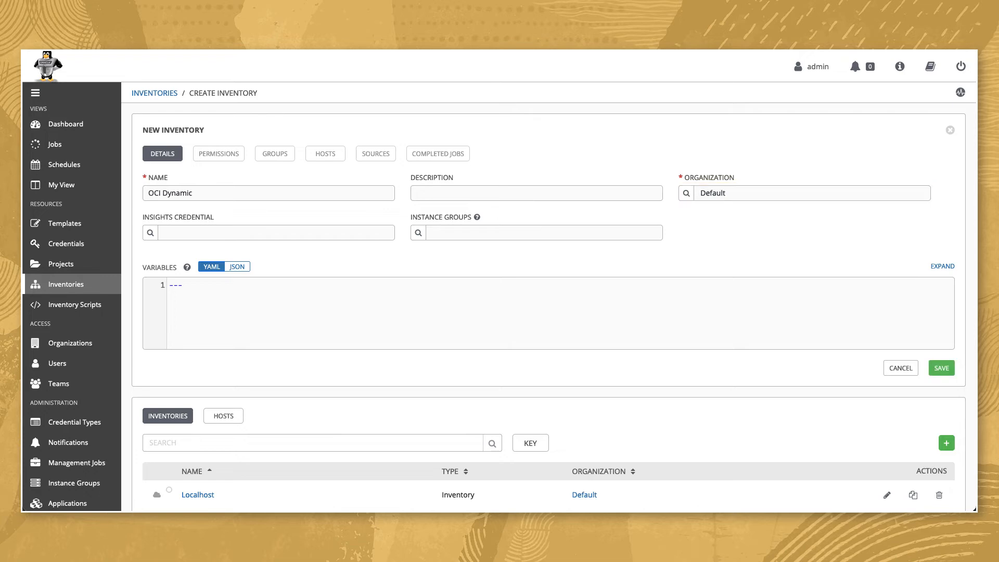
pyautogui.press('Tab')
pyautogui.click(942, 368)
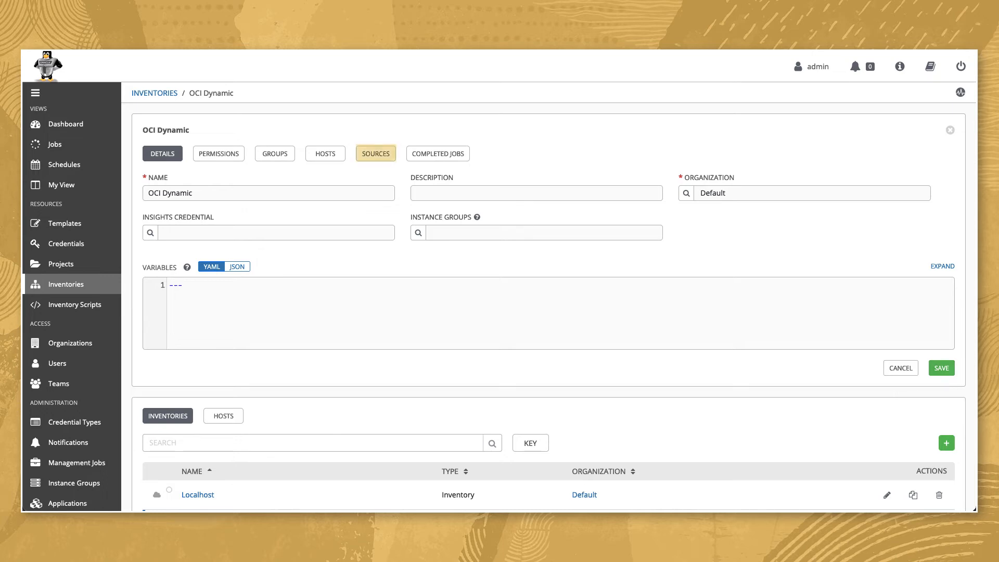
# Start a new source for the OCI Dynamic inventory, named OCI YAML and sourced from a project.
pyautogui.click(375, 153)
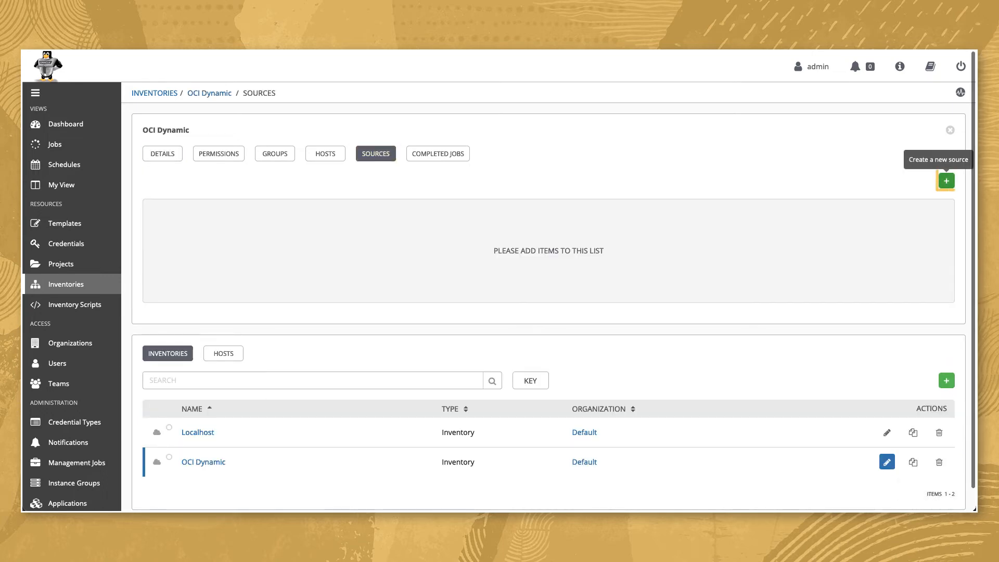
pyautogui.click(947, 180)
pyautogui.write('OCI YAM')
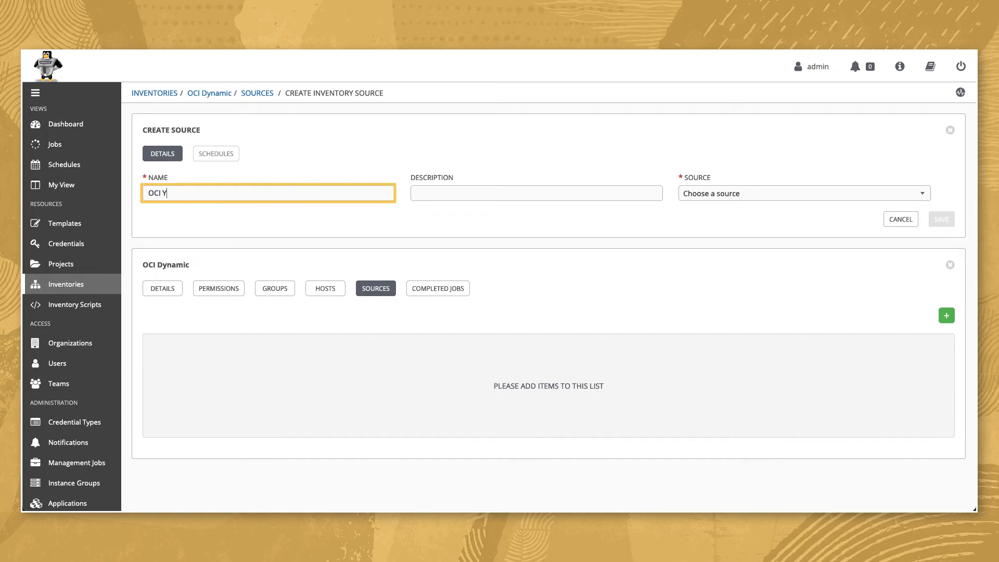
pyautogui.write('L')
pyautogui.click(805, 194)
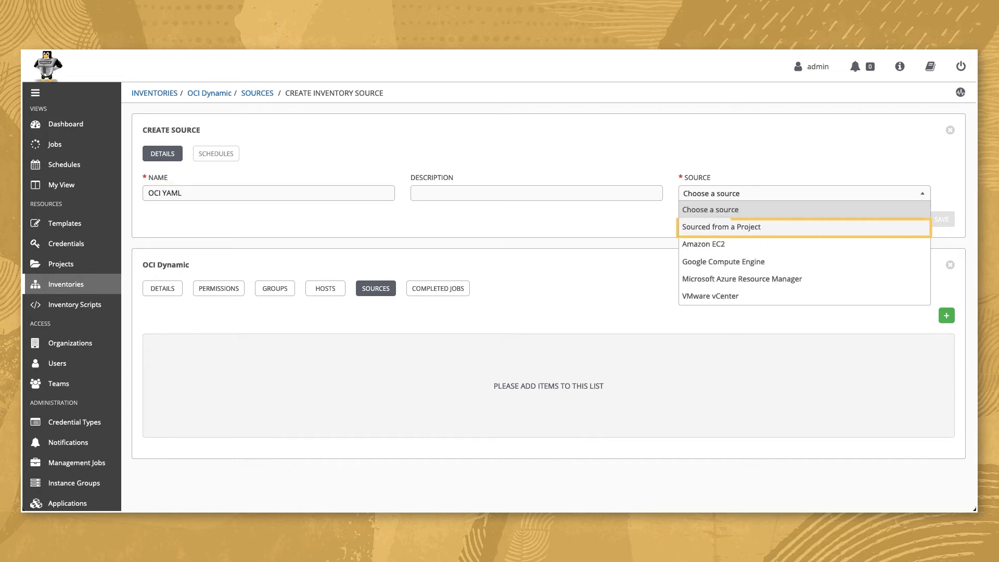
pyautogui.click(805, 227)
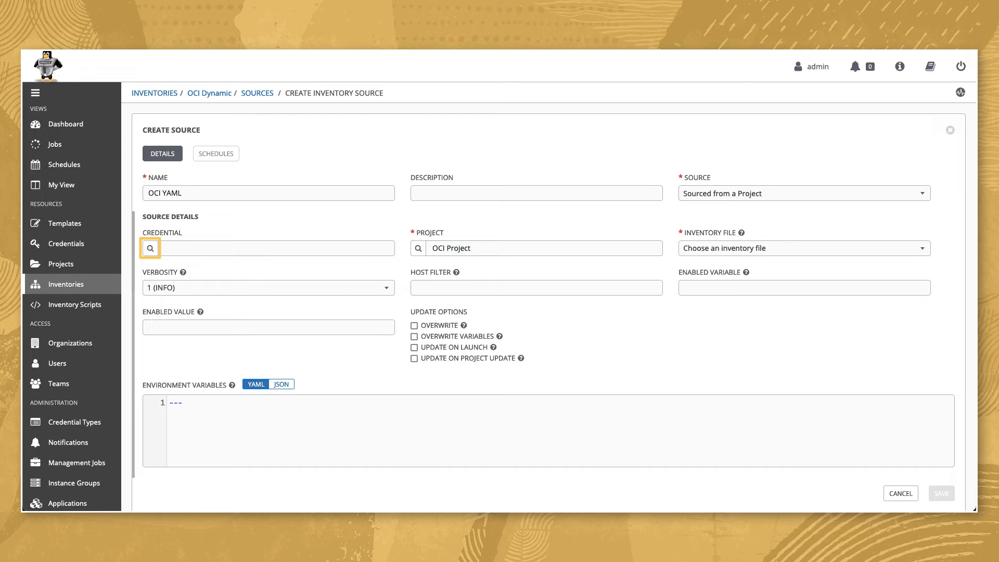
# Assign the OCI credential and the OCI Project to the new inventory source.
pyautogui.click(151, 248)
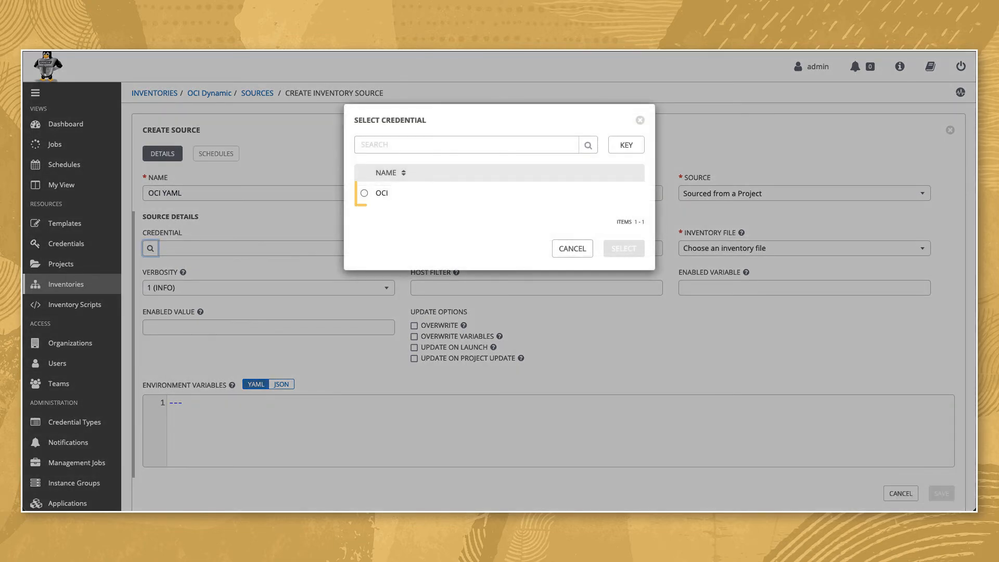
pyautogui.click(365, 193)
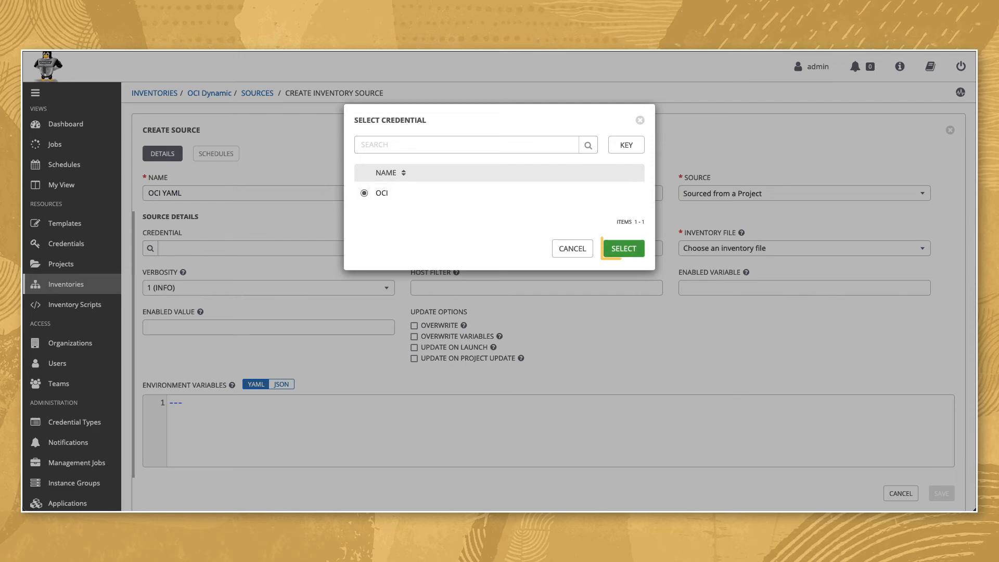
pyautogui.click(624, 249)
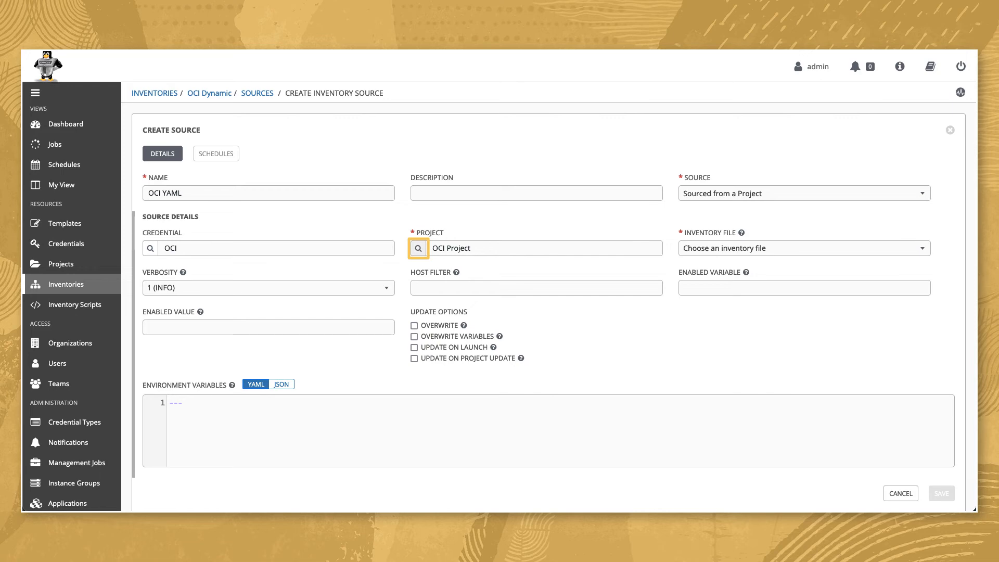
pyautogui.click(419, 248)
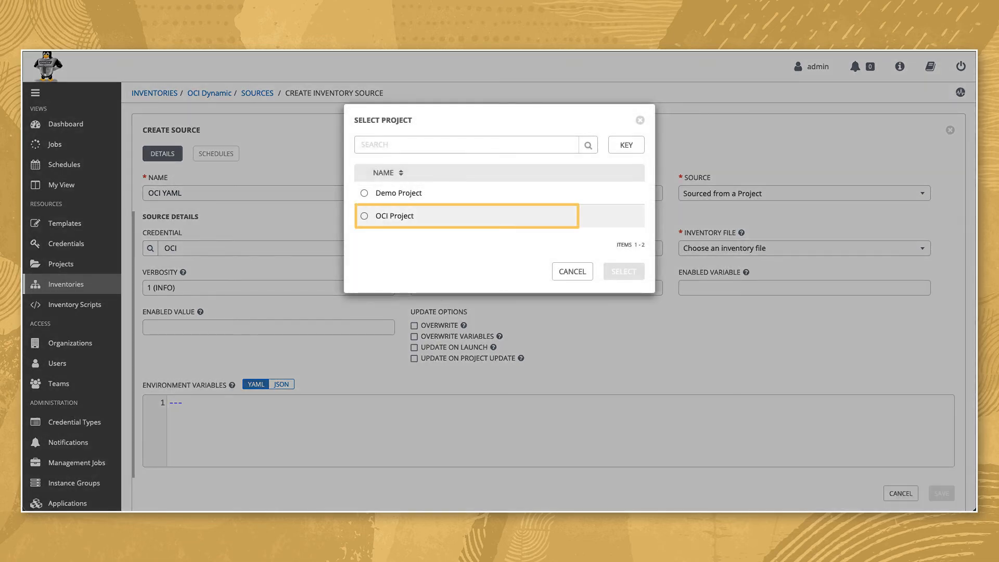
pyautogui.click(365, 216)
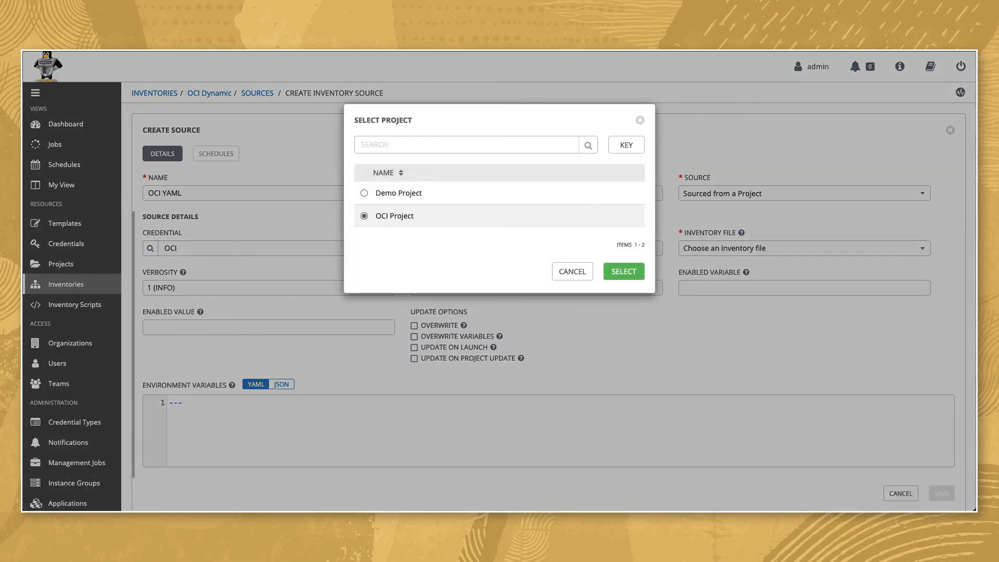
pyautogui.click(625, 272)
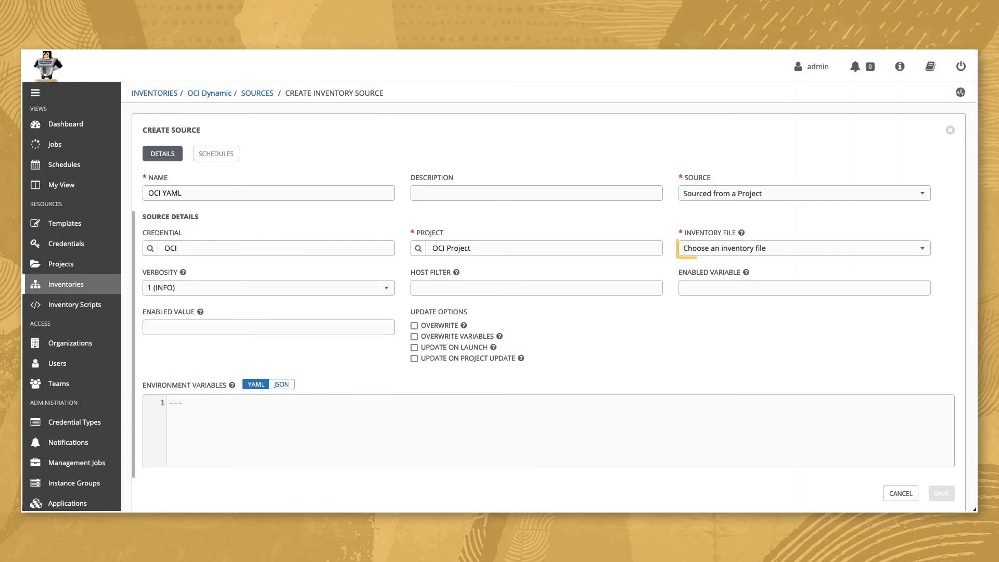
# Set the source's inventory file to collections/inventory.oci.yml and save the source.
pyautogui.click(804, 249)
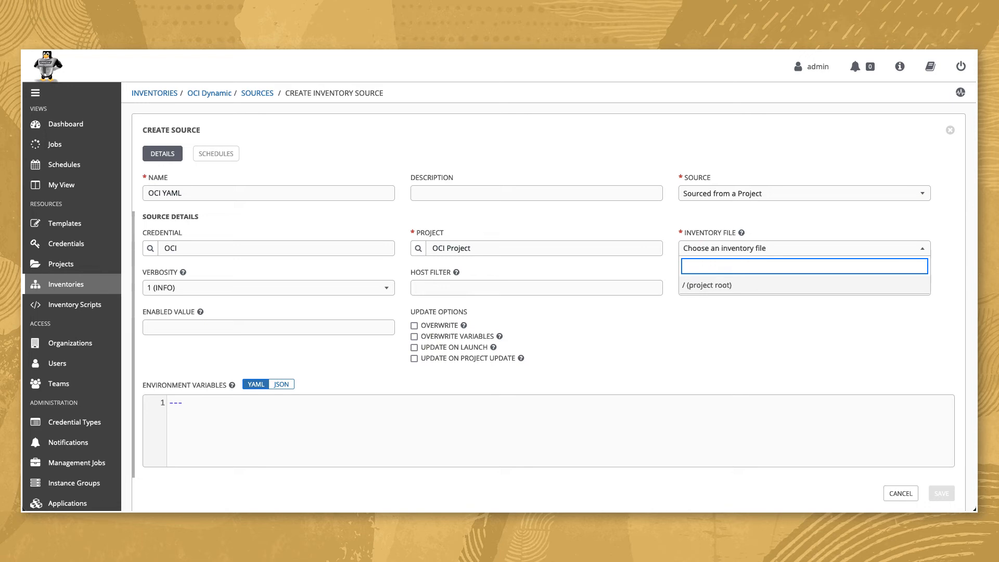
pyautogui.write('collections/inventory.oci.yml')
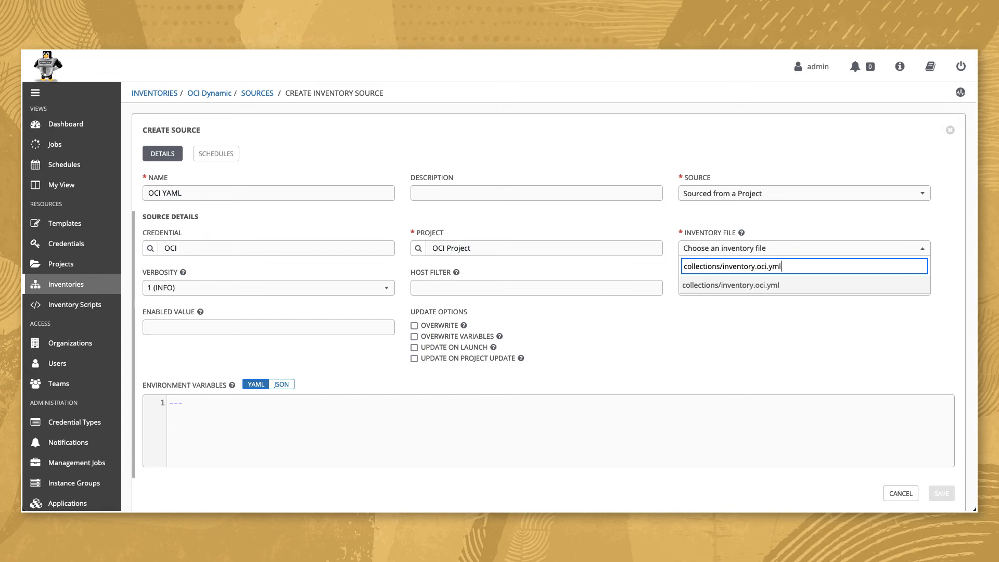
pyautogui.press('Return')
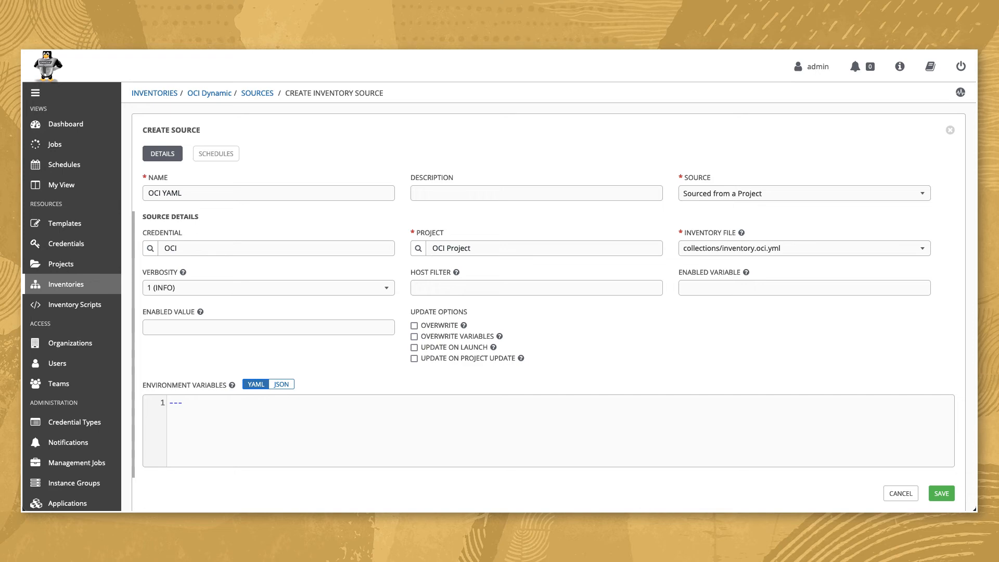
pyautogui.click(942, 494)
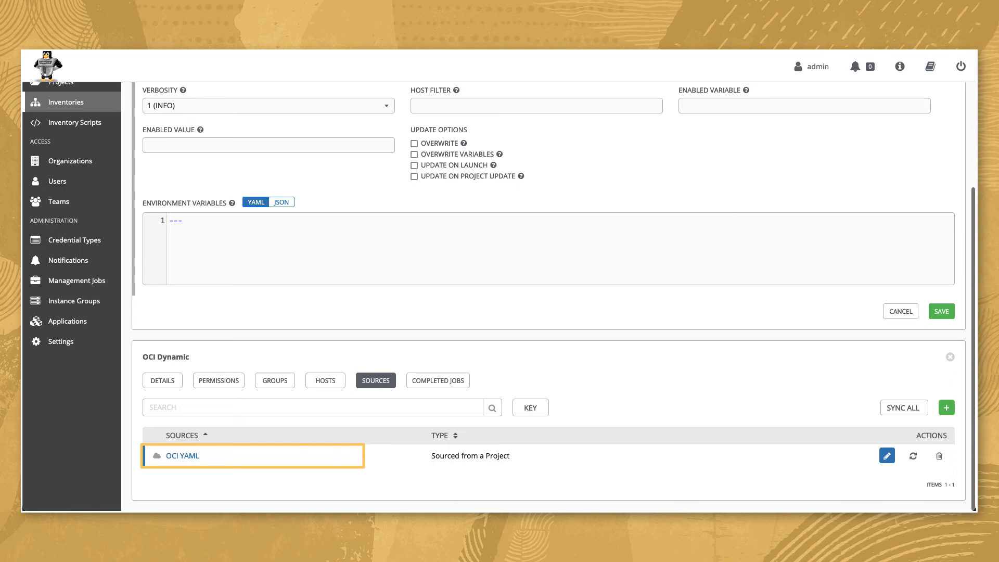
# Sync the OCI YAML source and display the hosts of the OCI Dynamic inventory.
pyautogui.click(913, 455)
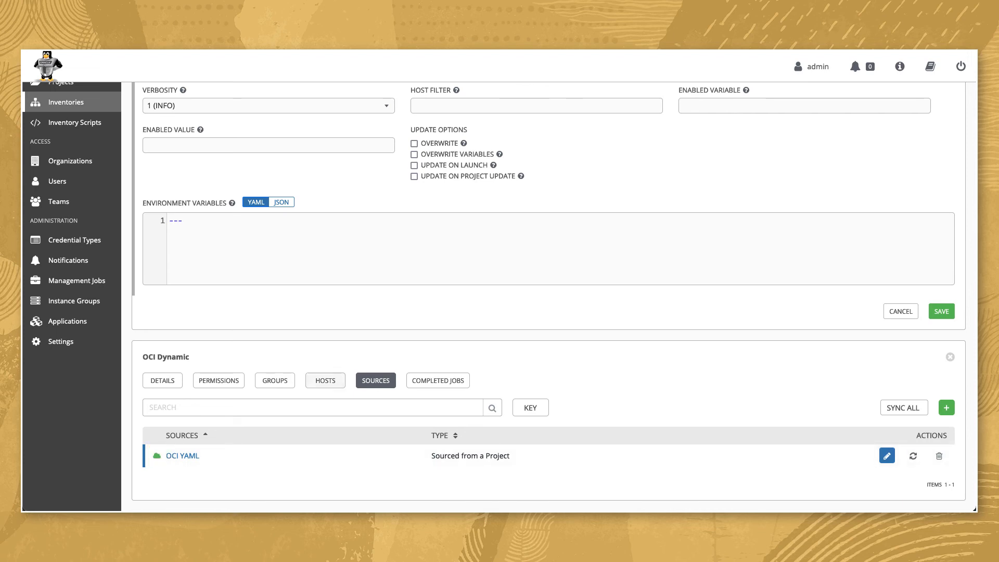
pyautogui.click(325, 381)
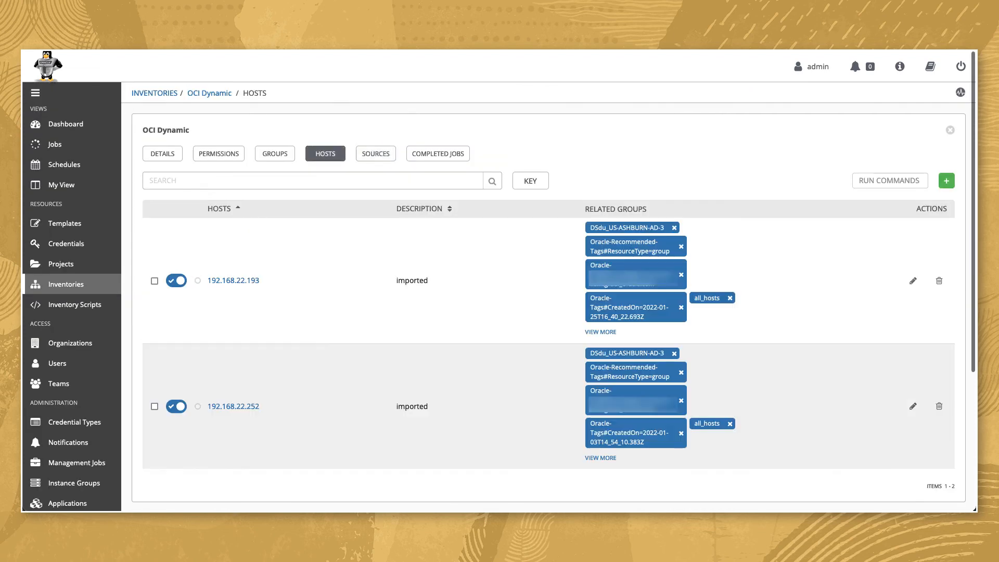